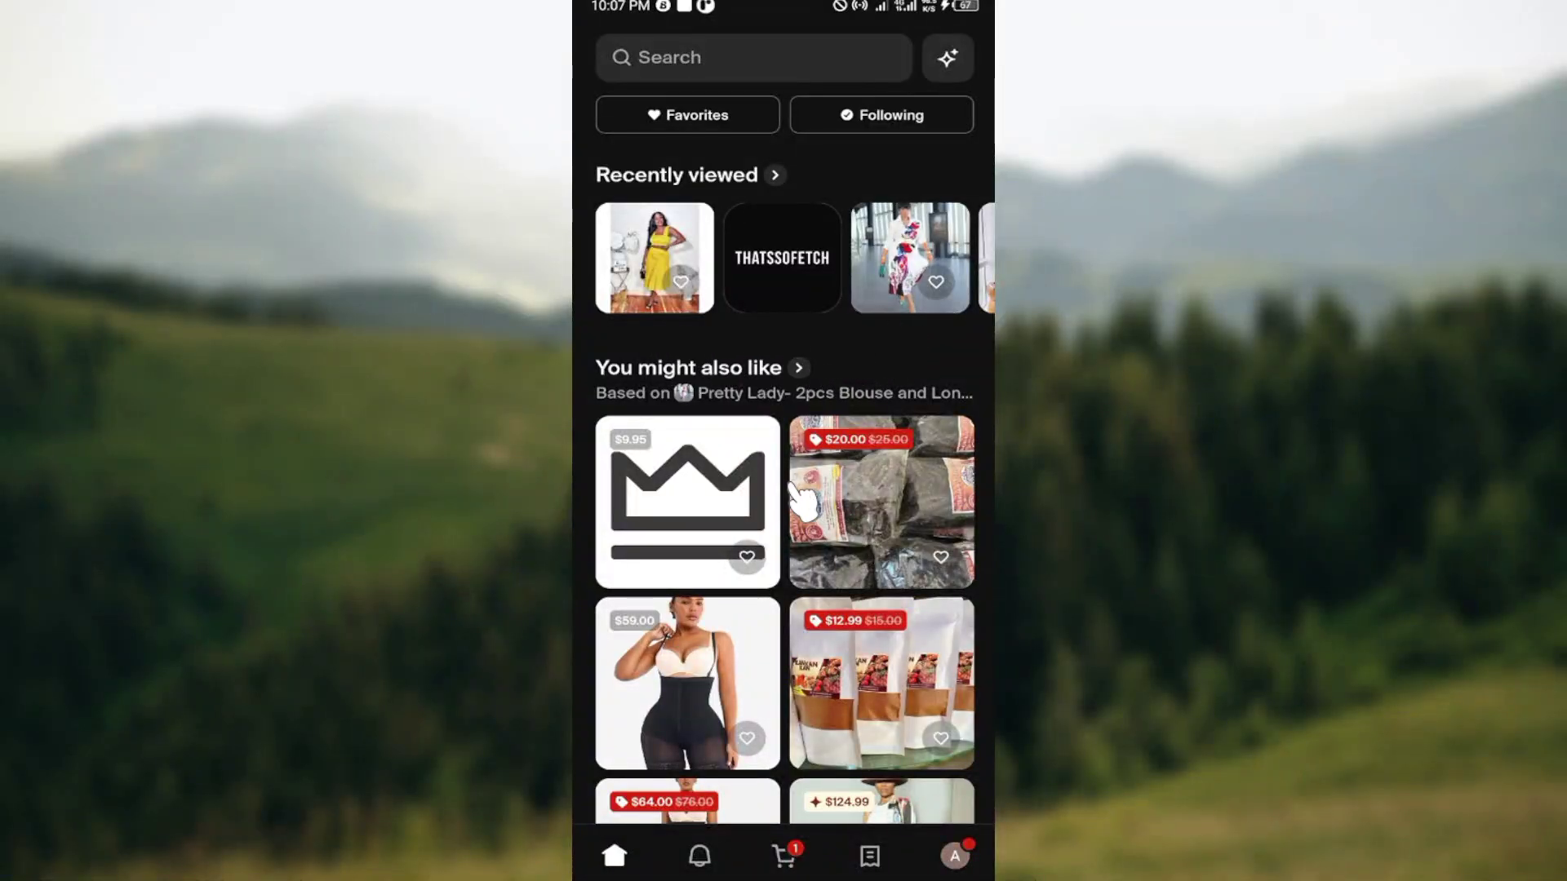
scroll(840, 495, down, 5)
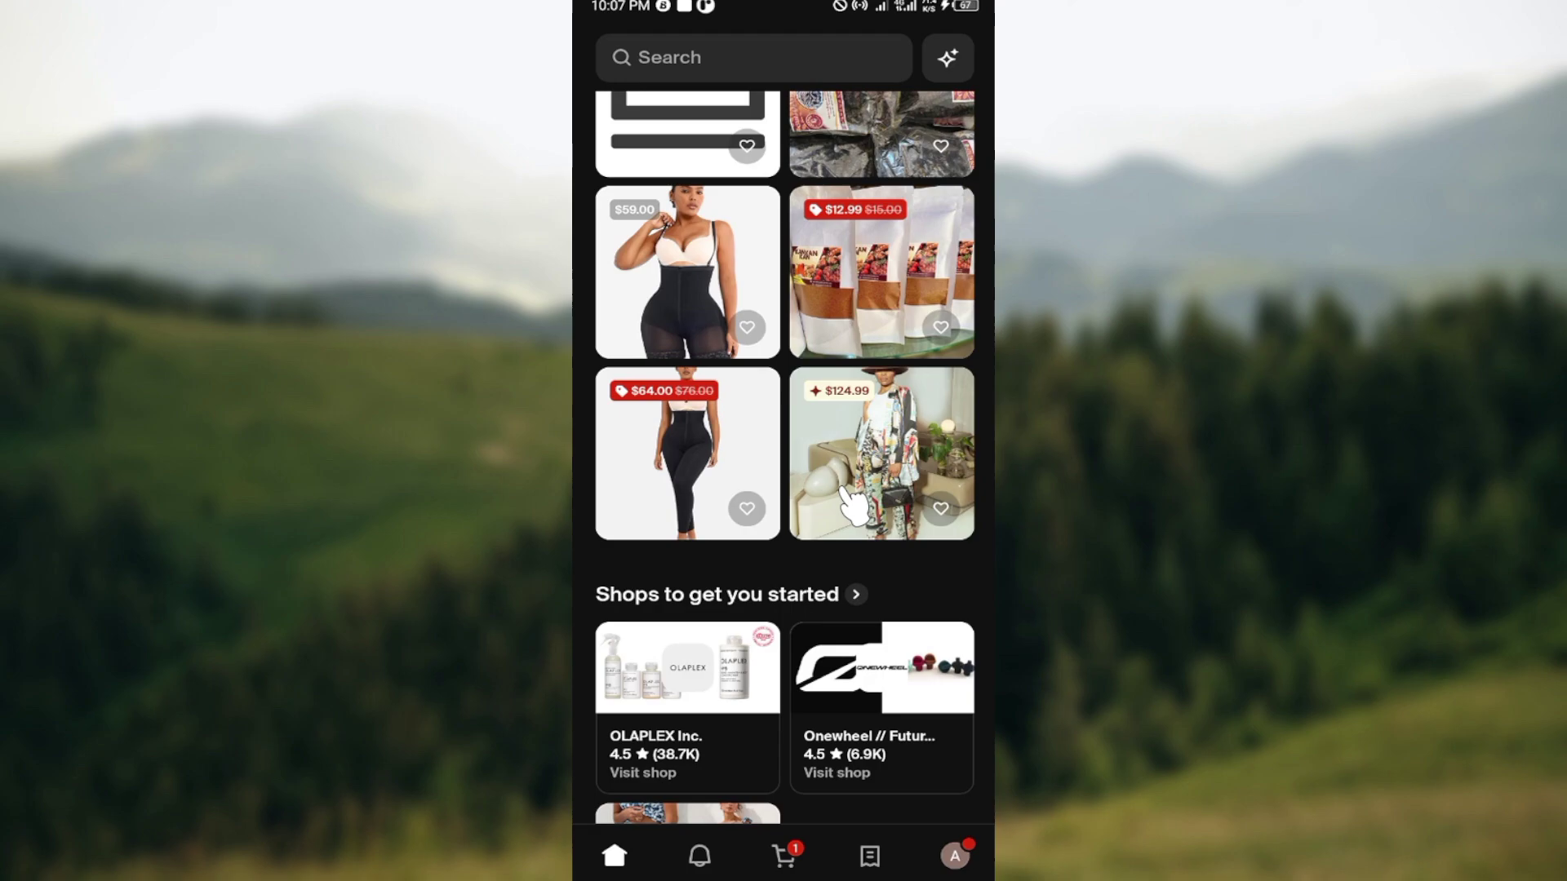
scroll(906, 514, down, 5)
scroll(686, 479, up, 3)
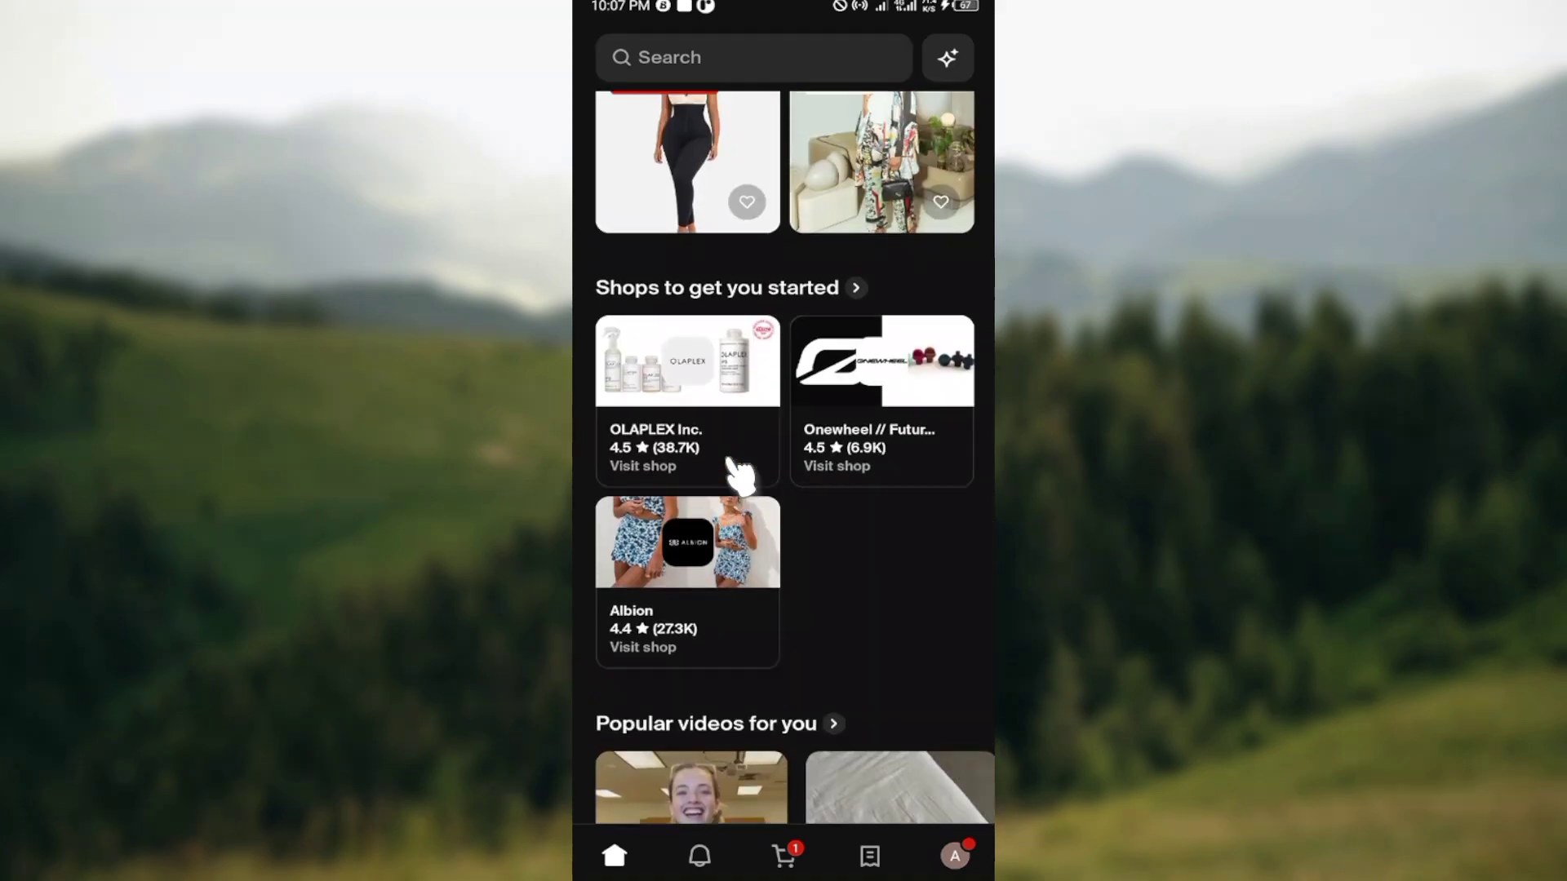
scroll(740, 475, up, 3)
scroll(740, 475, up, 4)
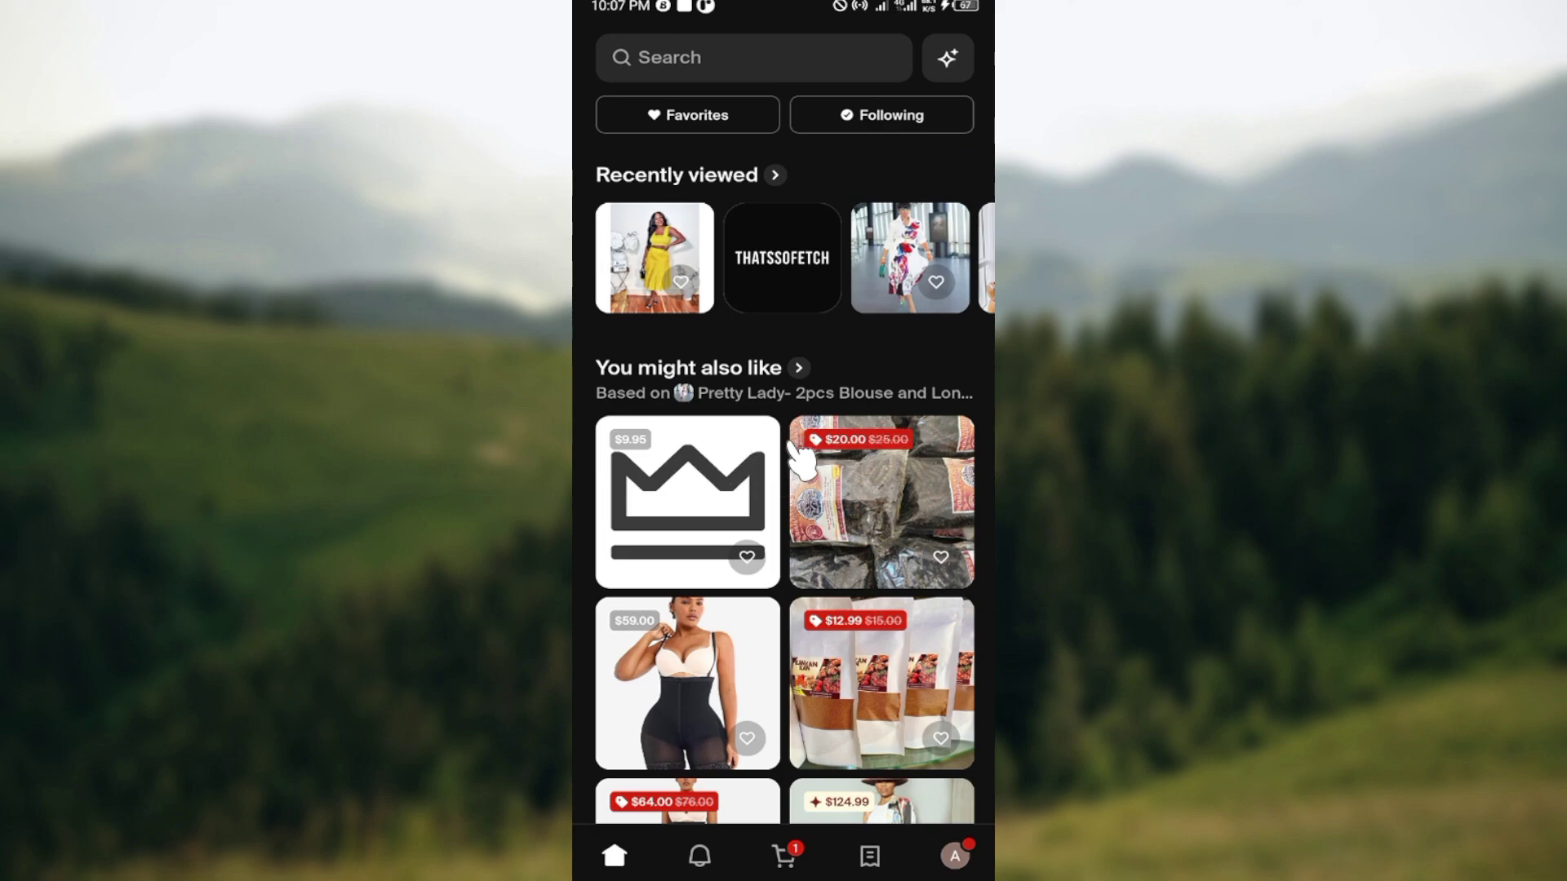
scroll(864, 496, down, 3)
scroll(864, 496, down, 1)
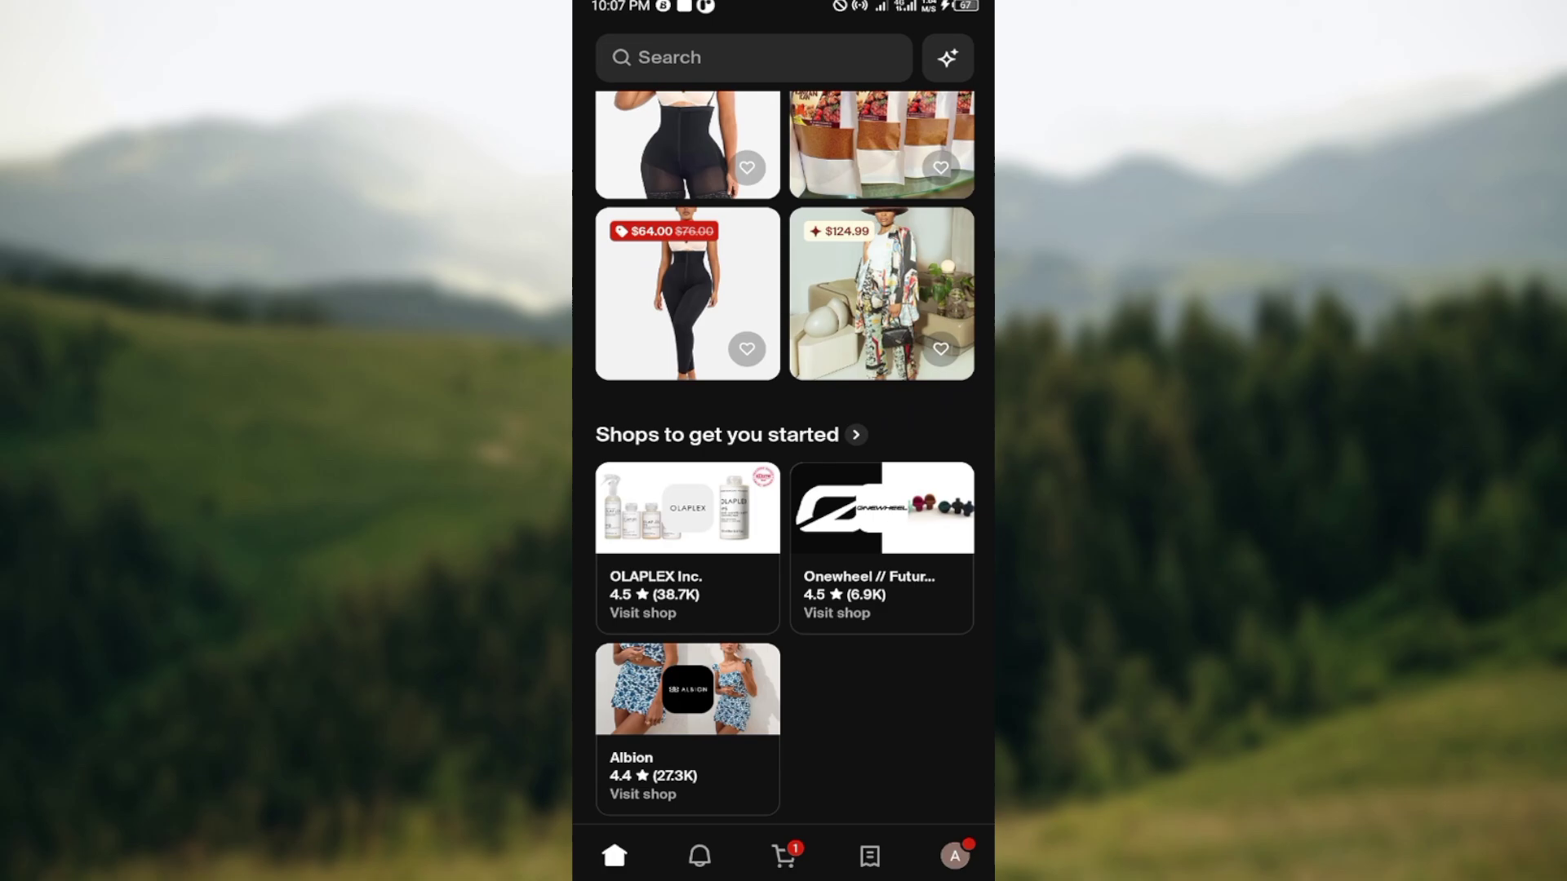
scroll(745, 209, up, 3)
Refresh the home feed, check the shopping assistant, and open the cart with the yellow skirt set.
drag(771, 254, 784, 489)
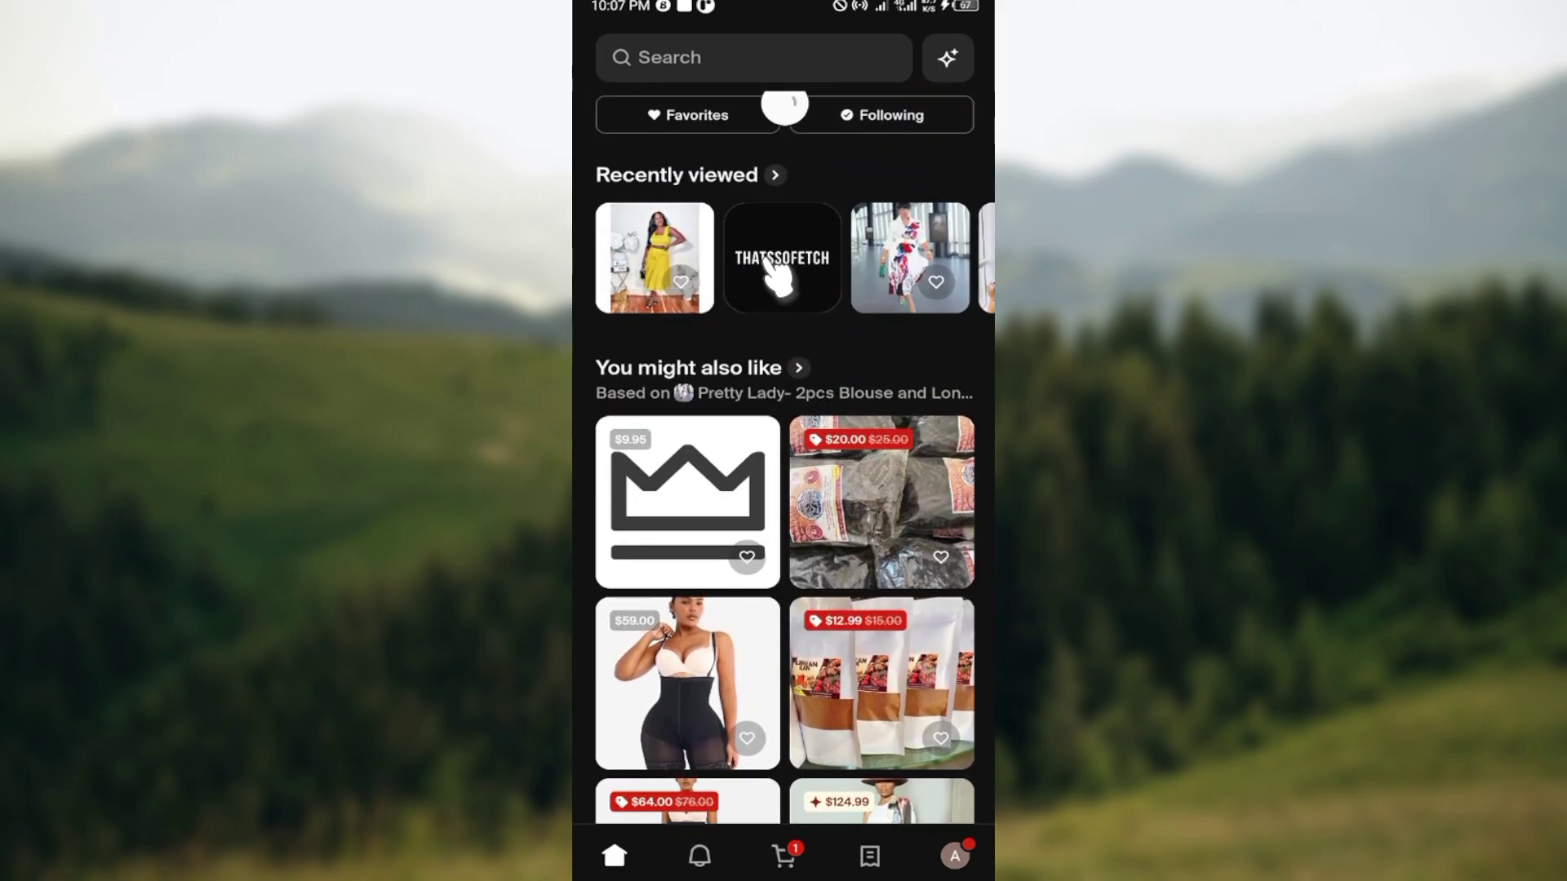
click(793, 857)
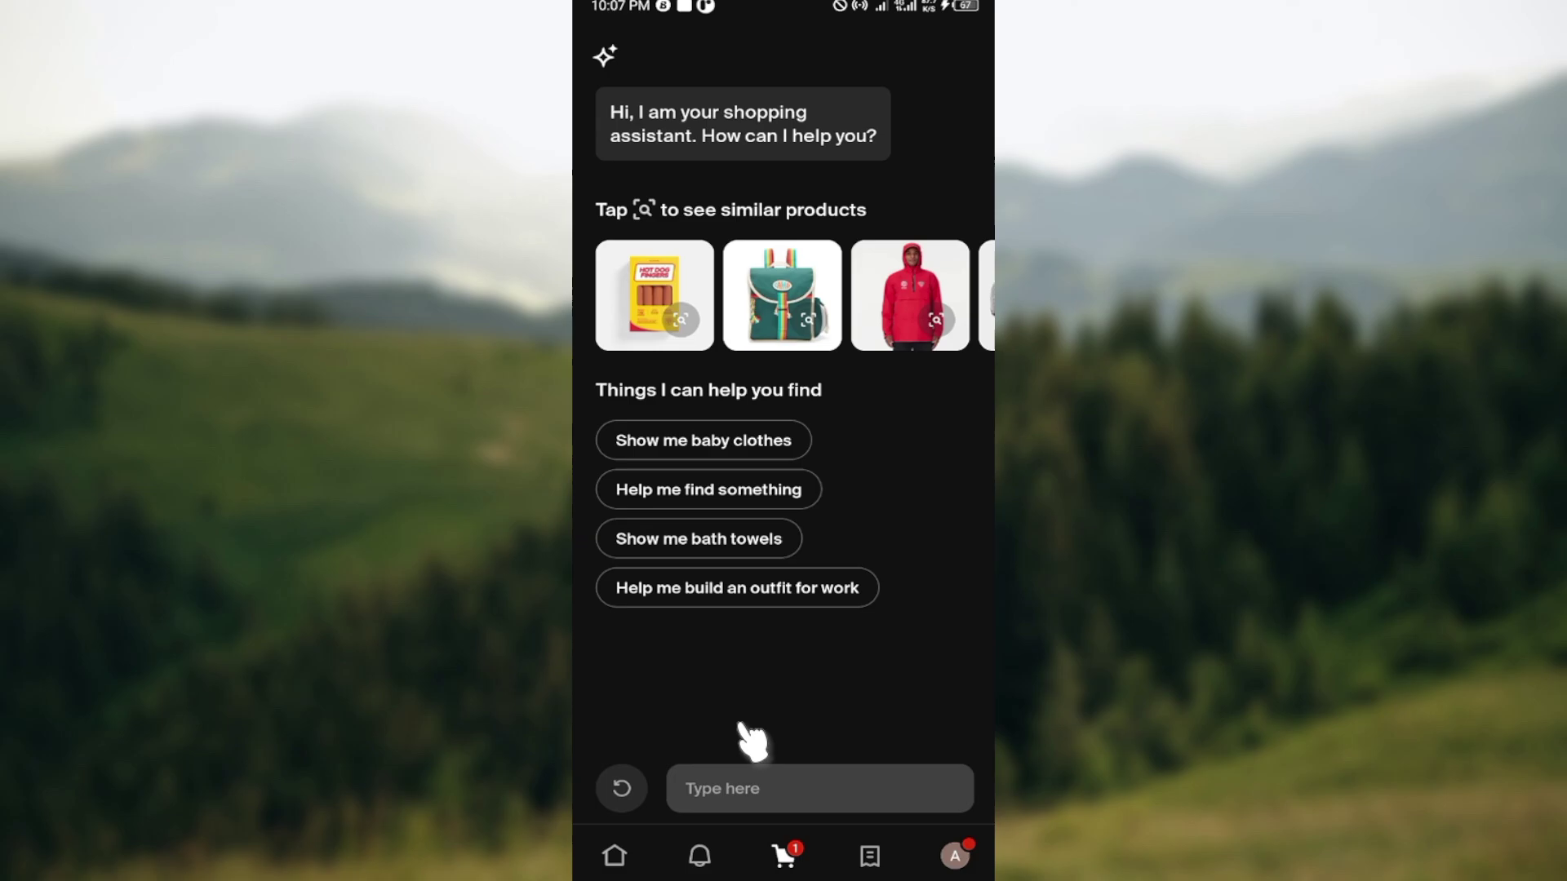
click(785, 854)
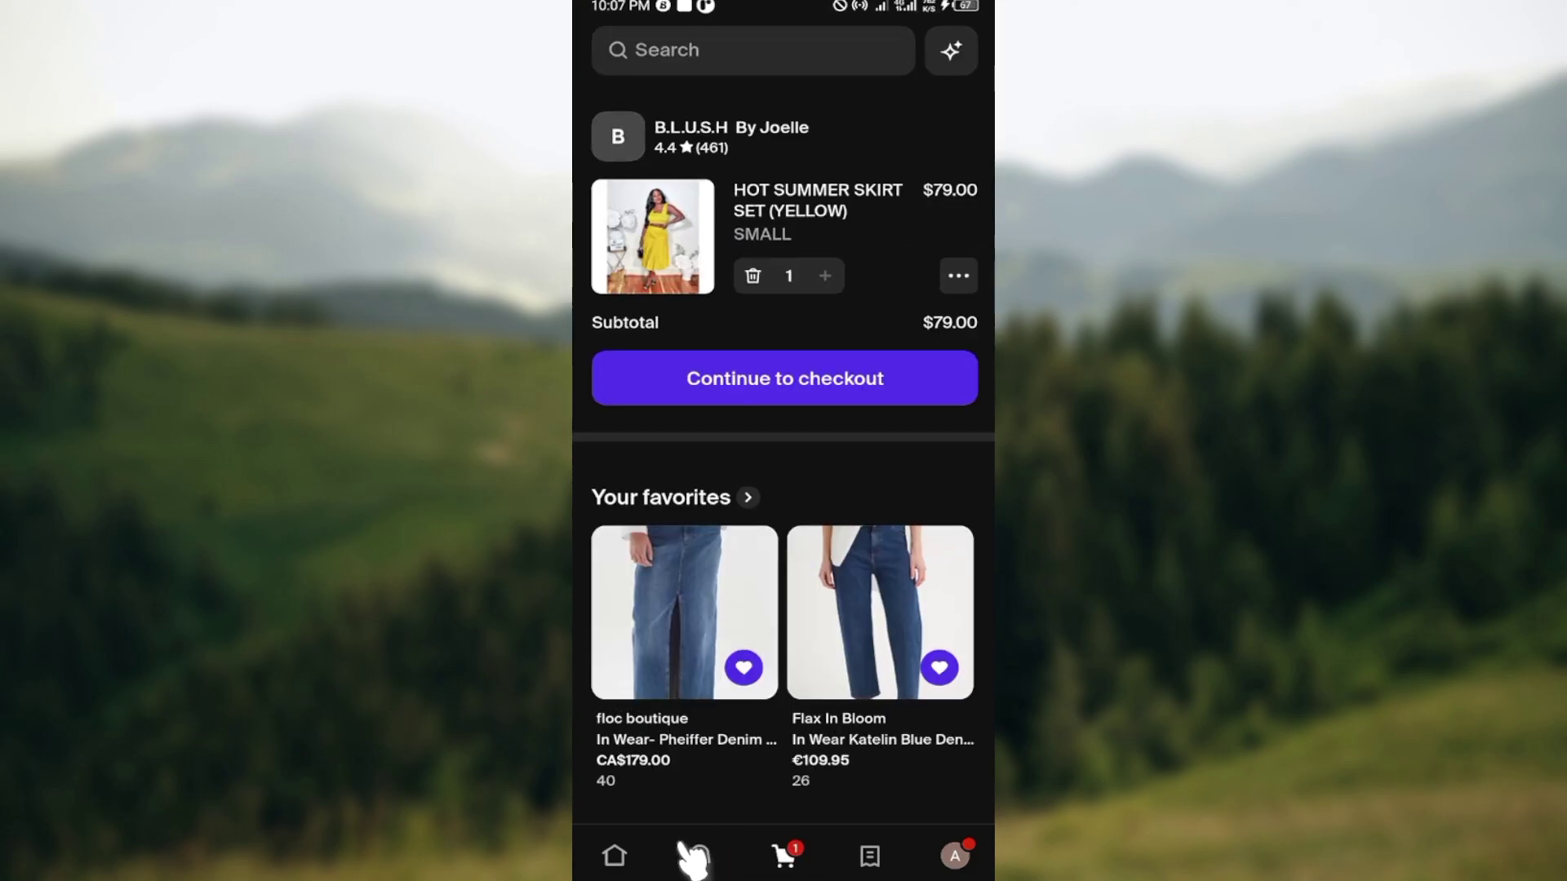
Start checkout for the Hot Summer Skirt Set.
click(798, 382)
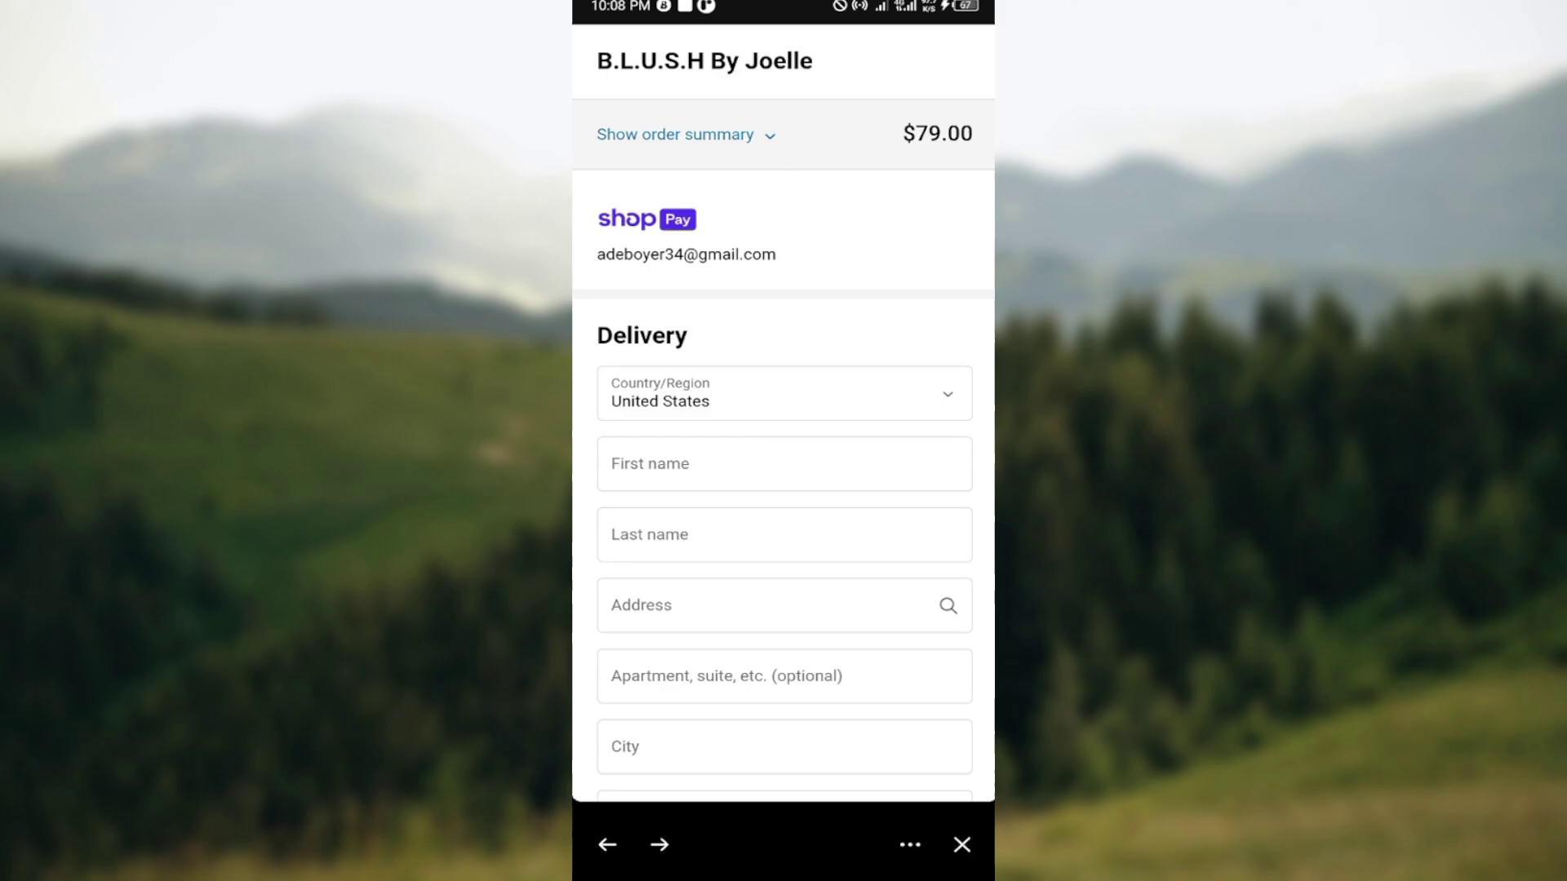
scroll(783, 490, down, 3)
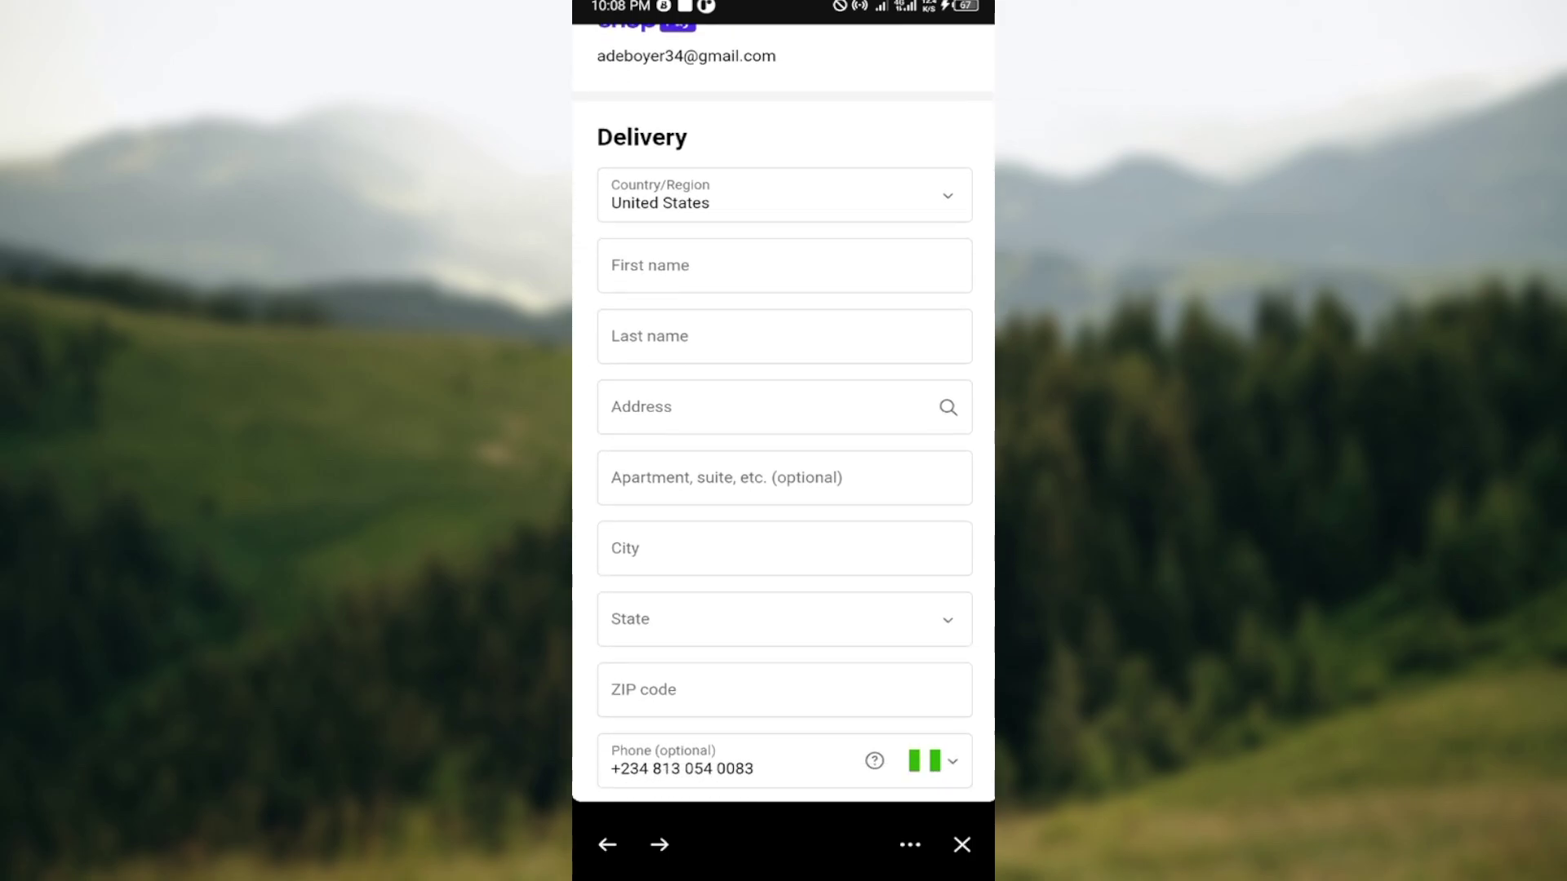
scroll(785, 490, down, 5)
scroll(784, 489, down, 1)
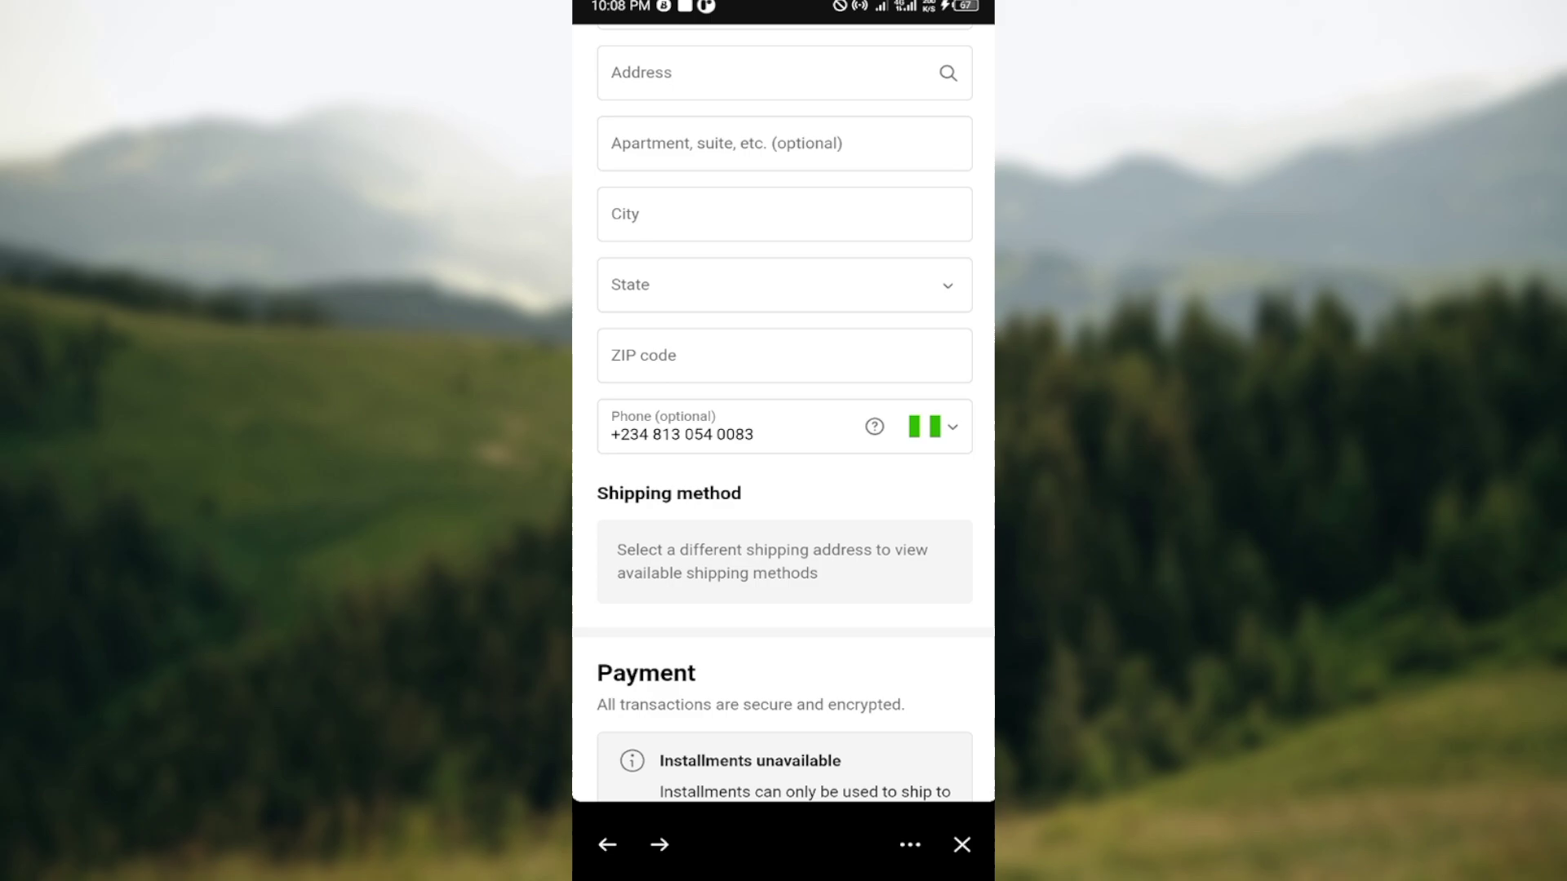
scroll(784, 490, down, 5)
scroll(783, 490, down, 7)
scroll(784, 490, down, 1)
scroll(784, 491, up, 10)
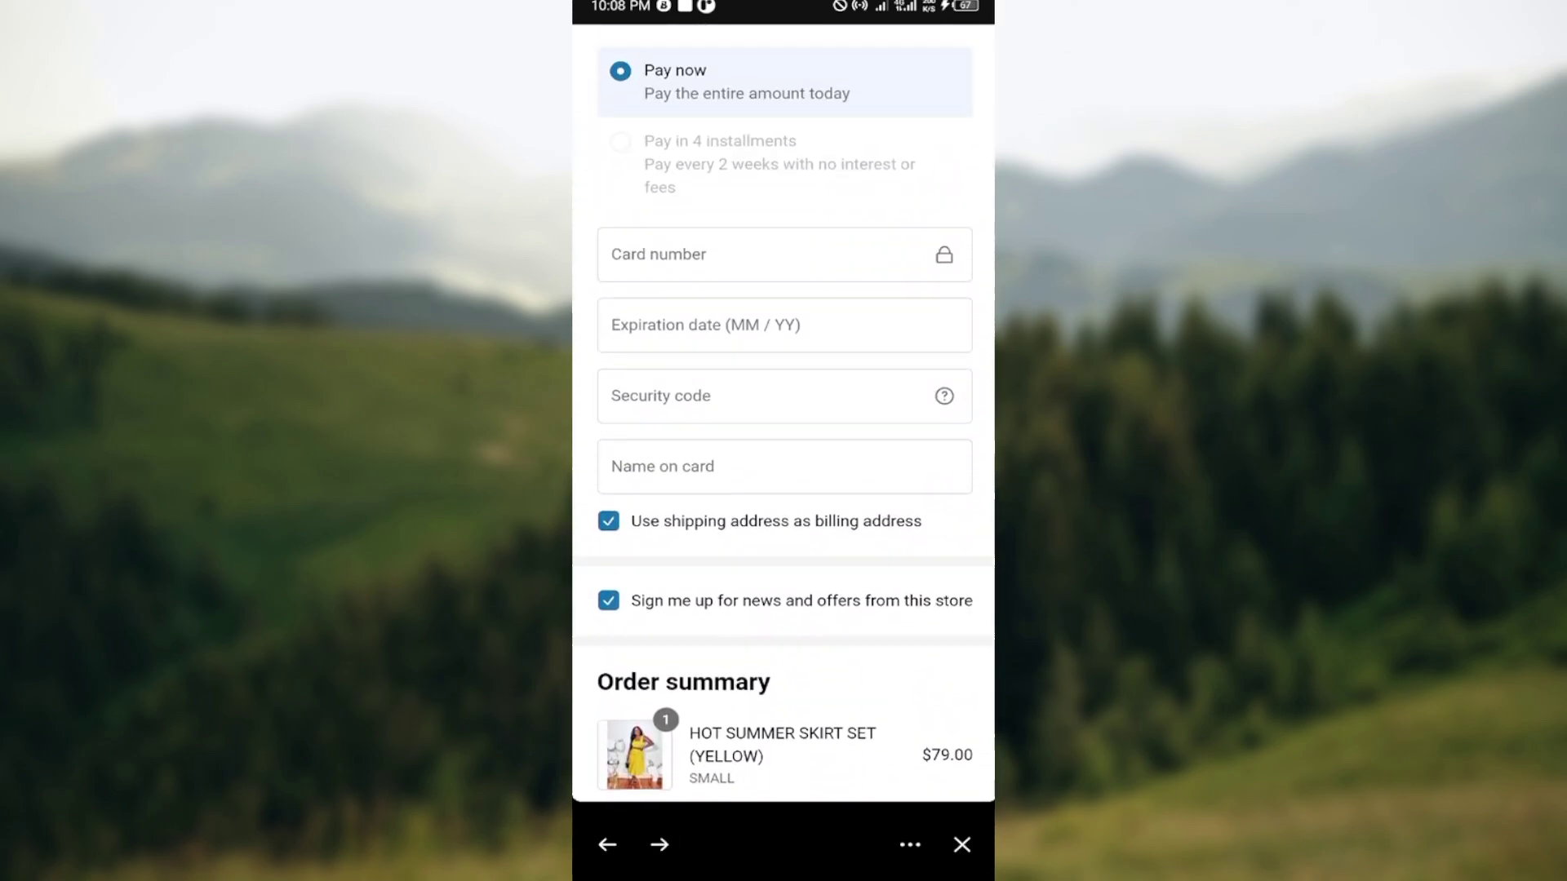
scroll(784, 490, down, 2)
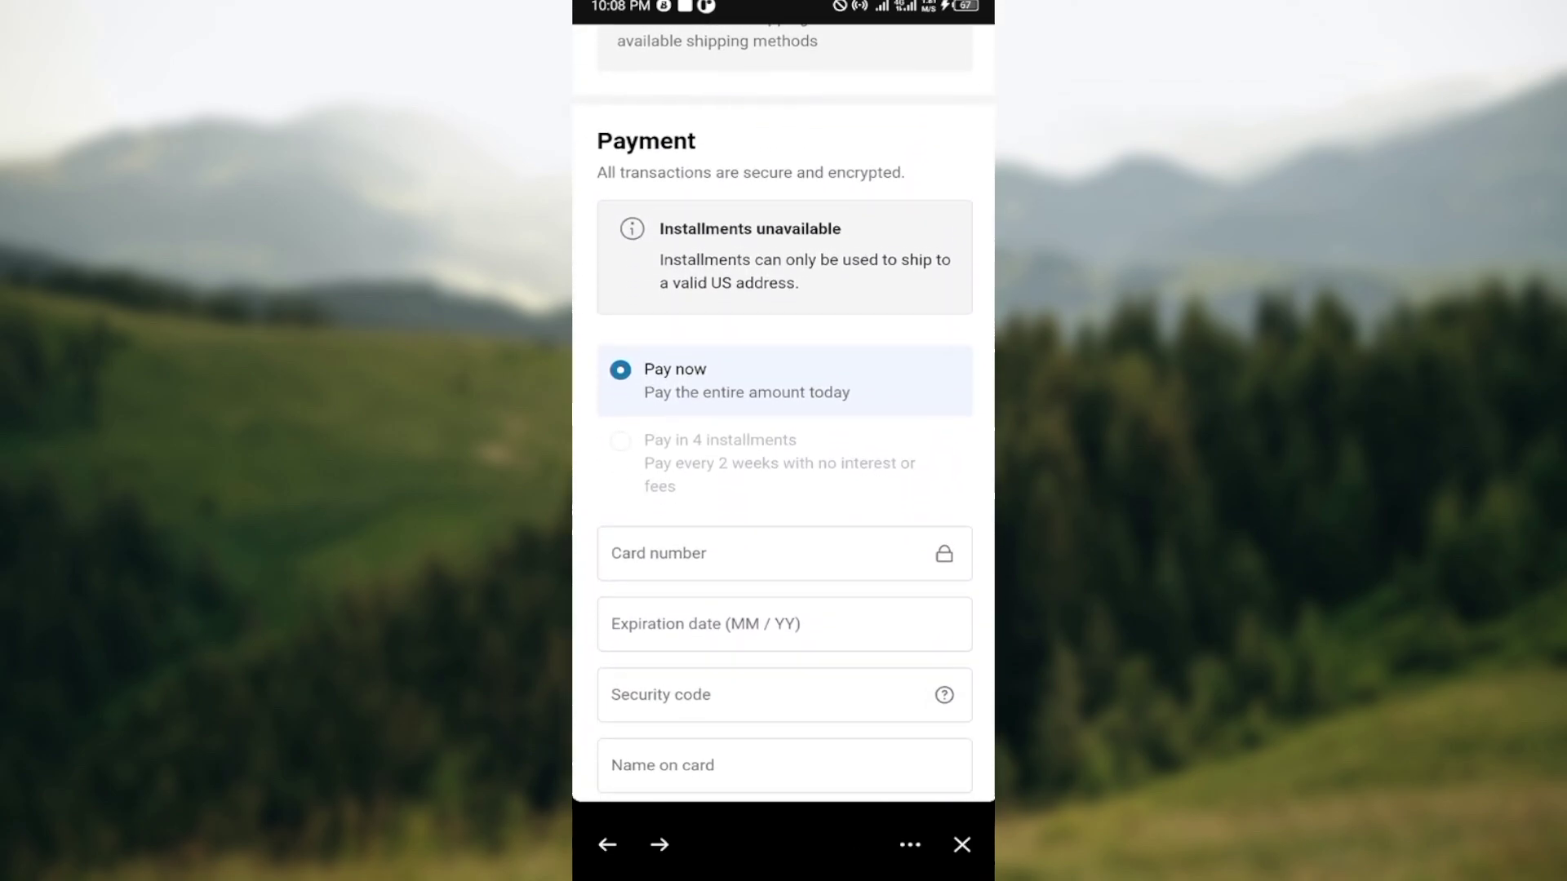
scroll(783, 491, down, 2)
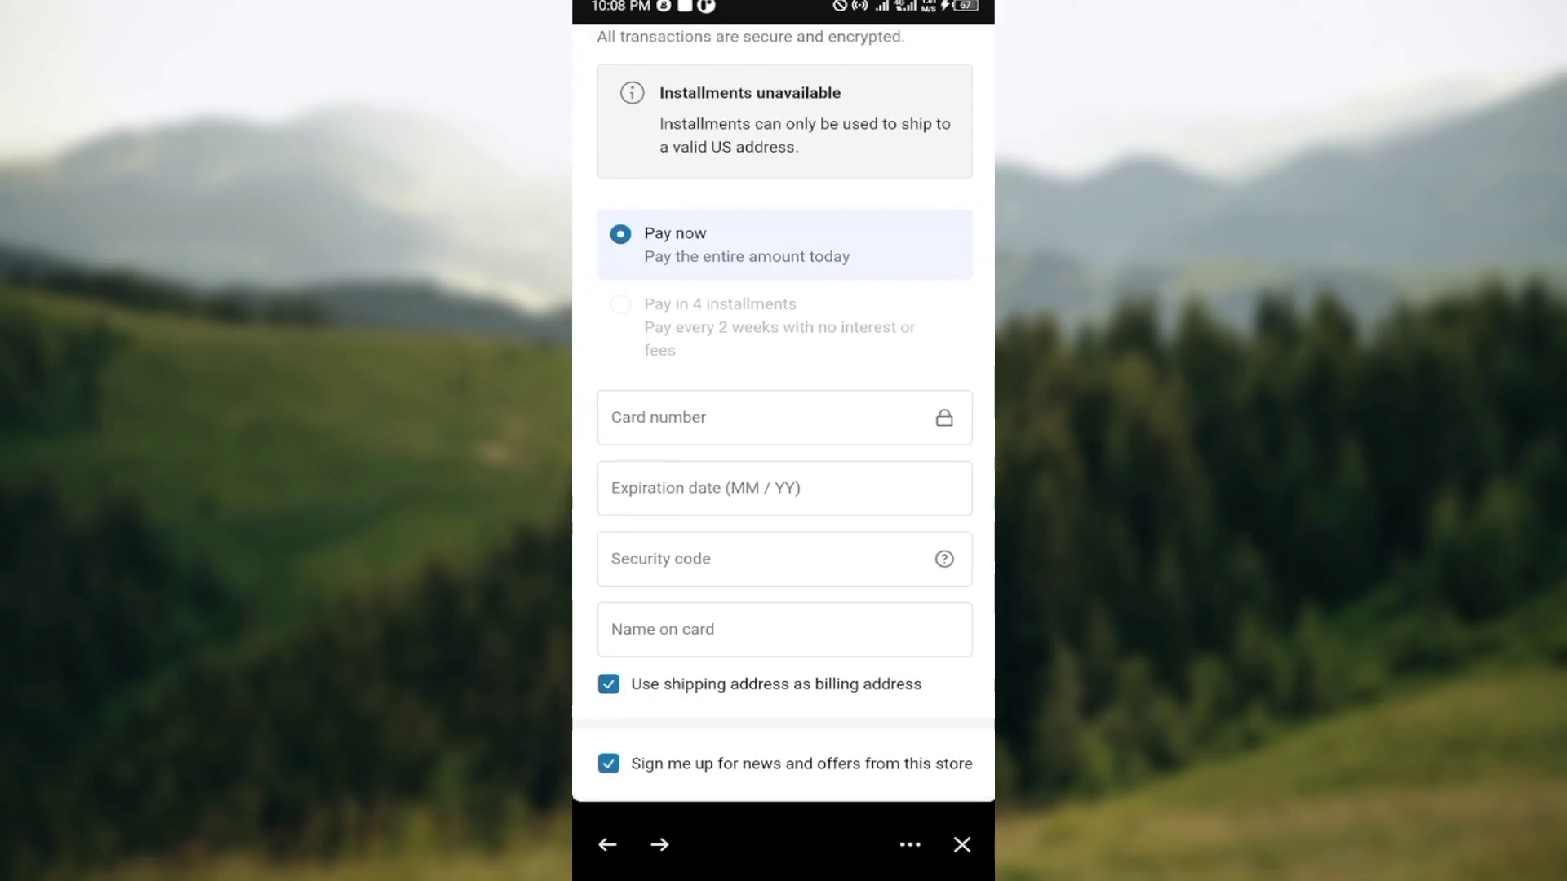
scroll(783, 489, down, 1)
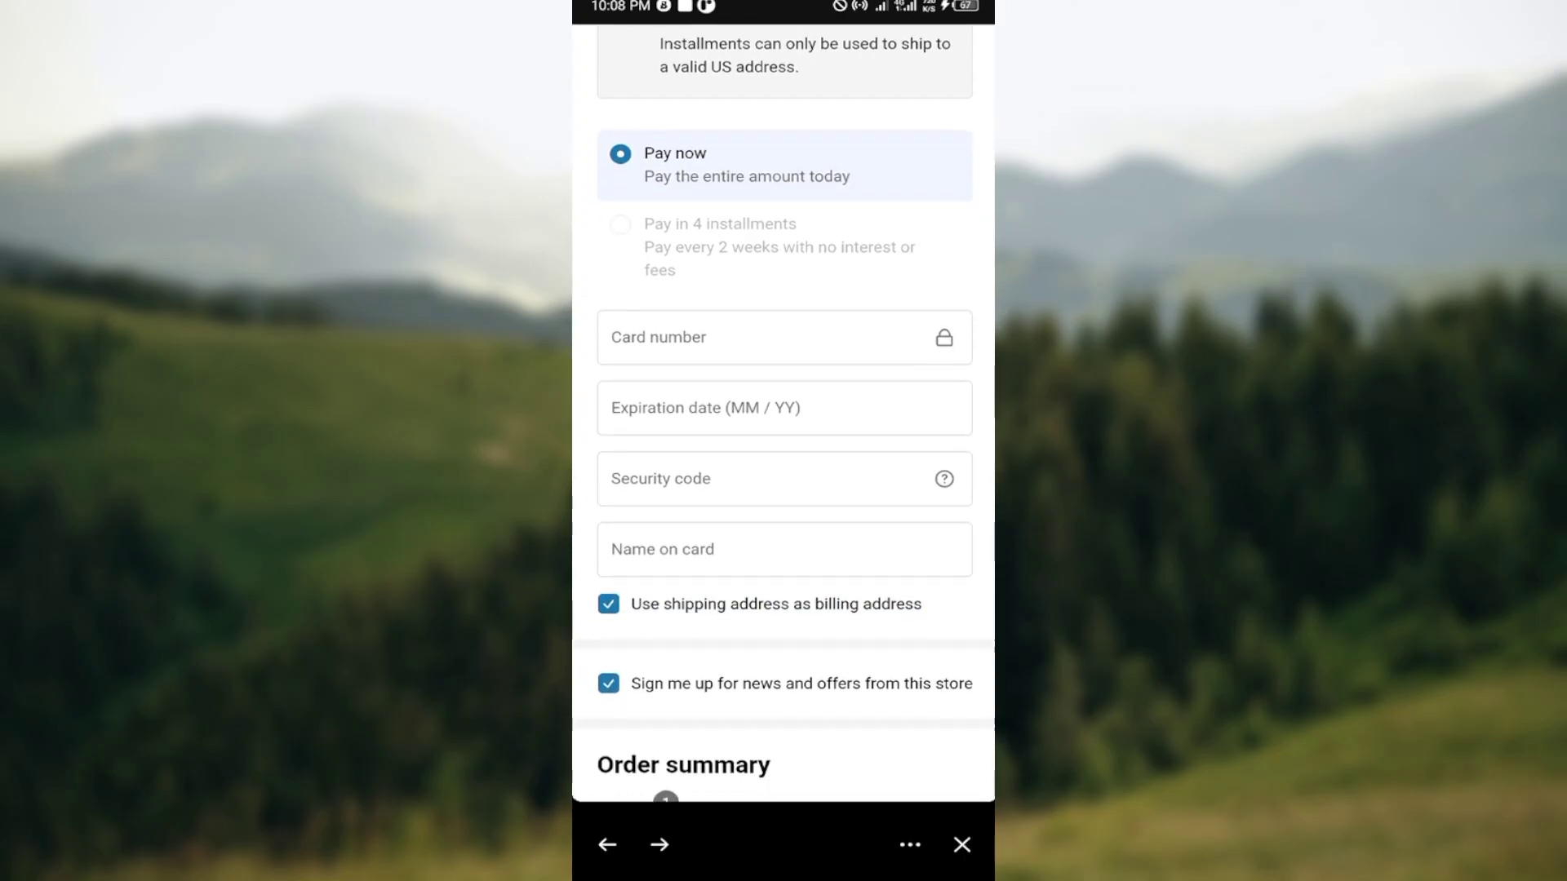
scroll(783, 490, down, 1)
scroll(784, 491, down, 1)
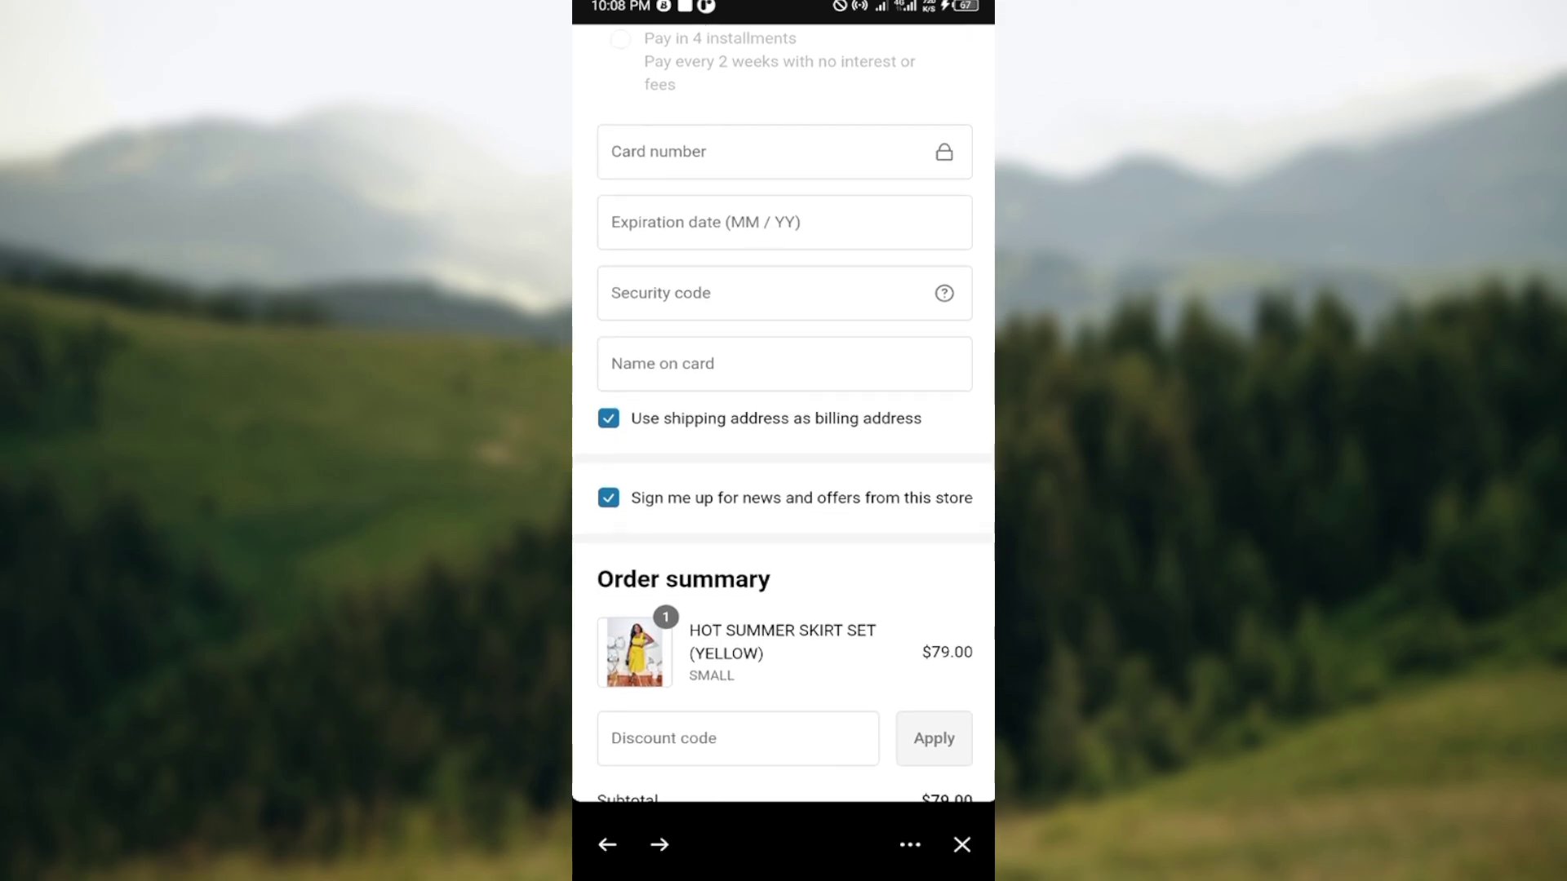
scroll(784, 490, down, 1)
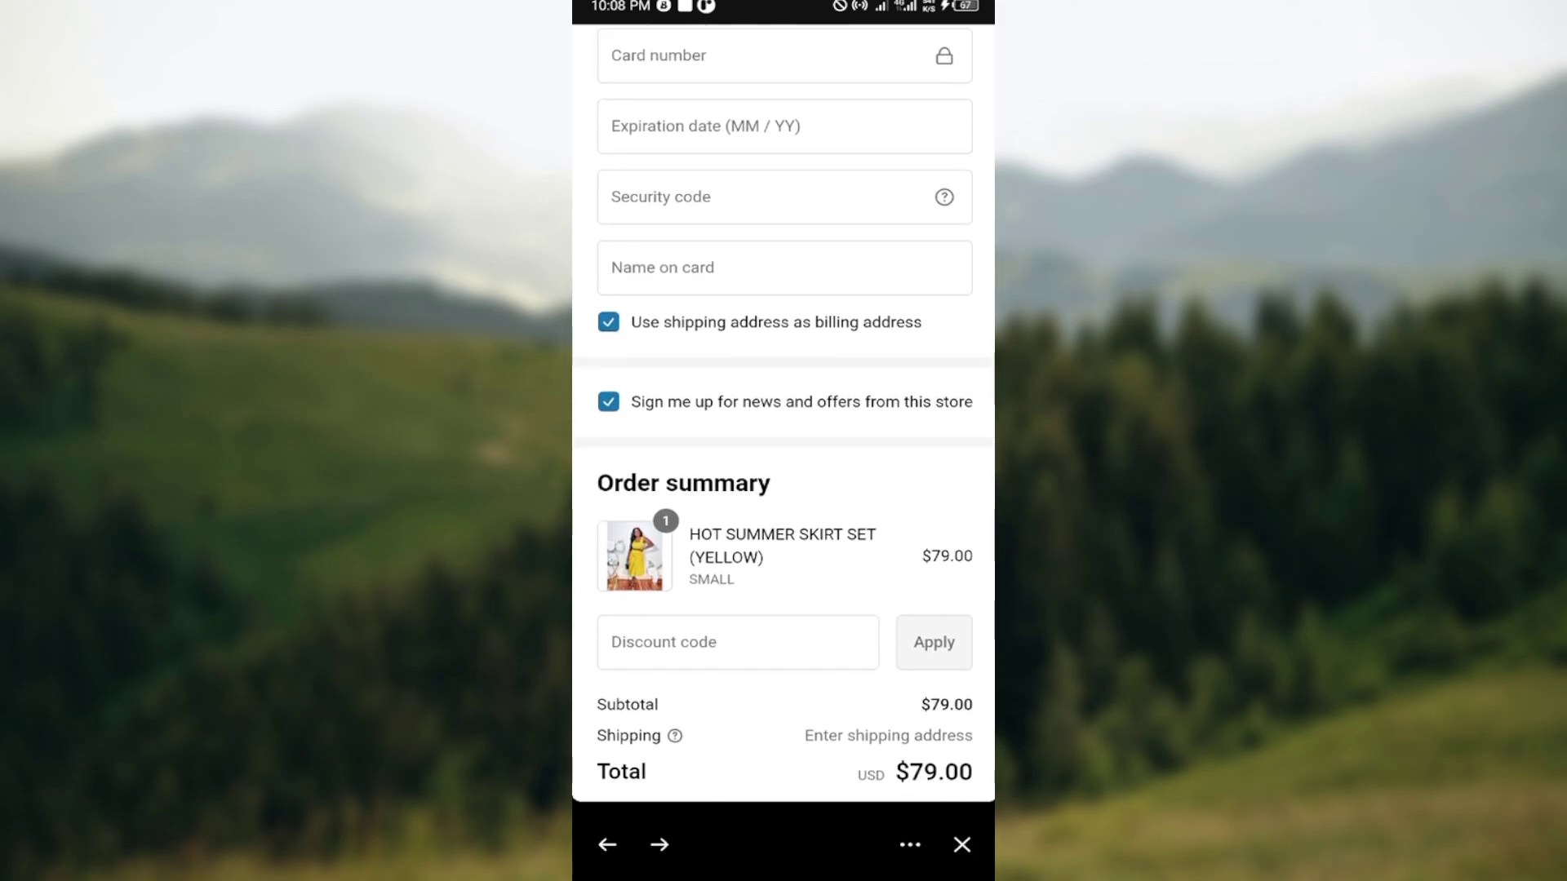
scroll(784, 490, down, 2)
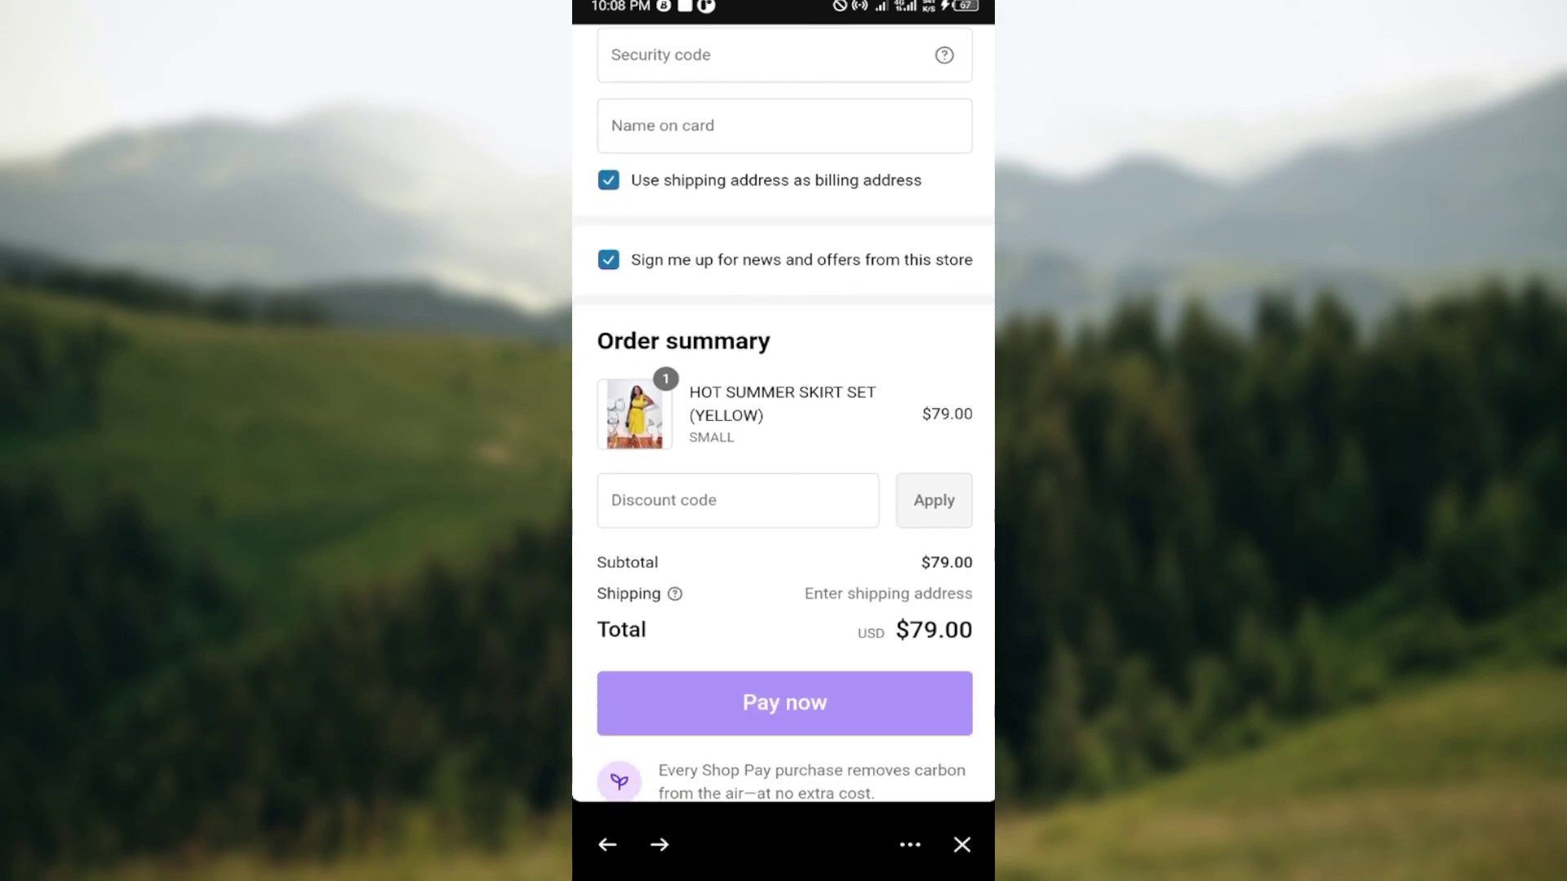
scroll(783, 490, down, 1)
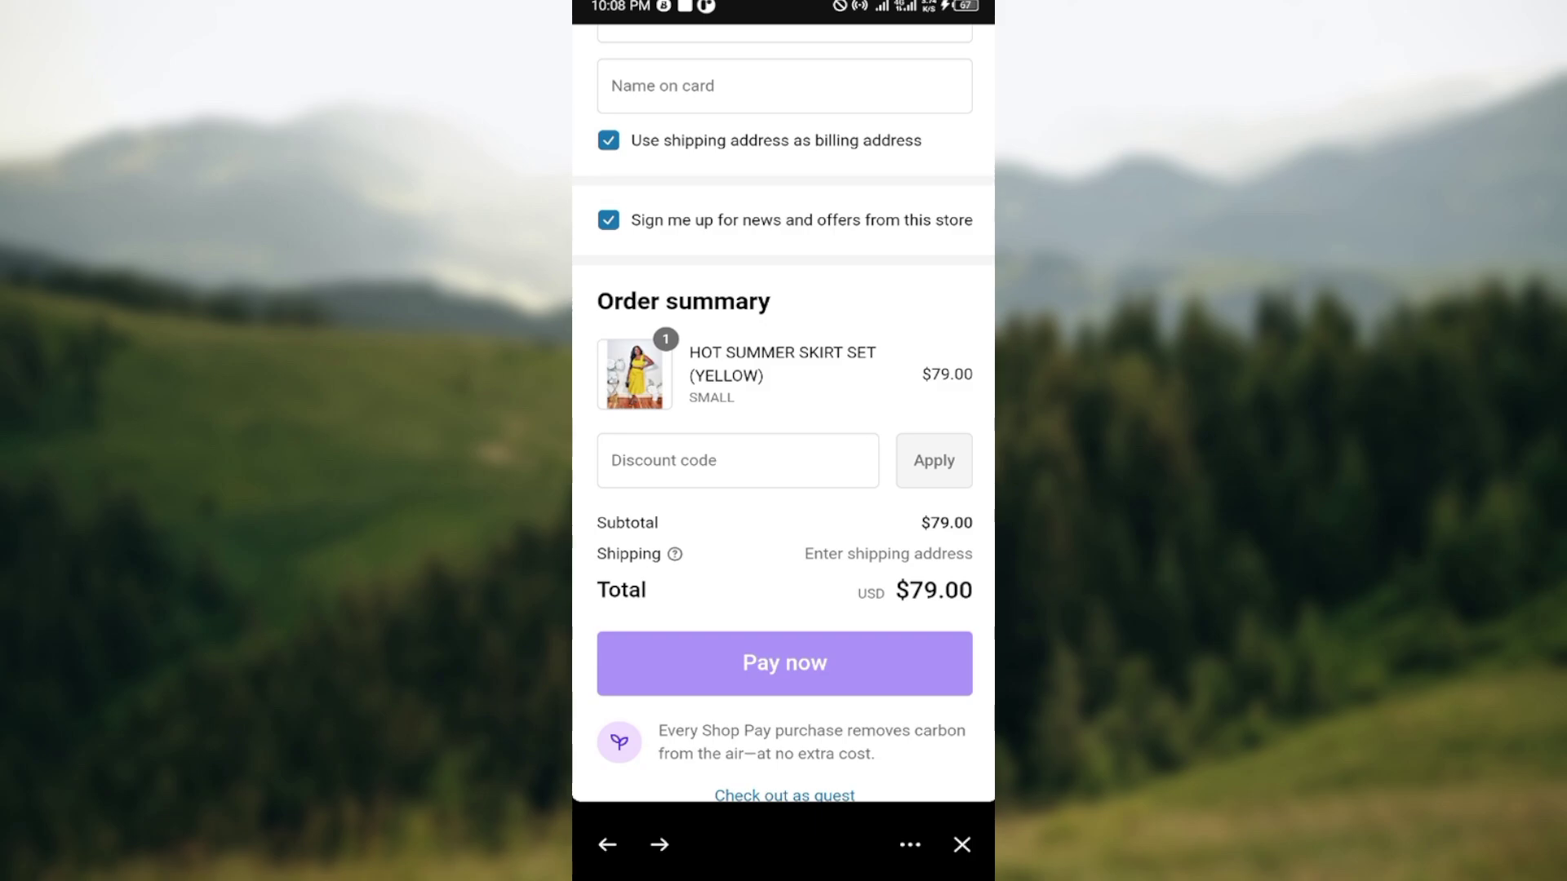
scroll(784, 417, down, 2)
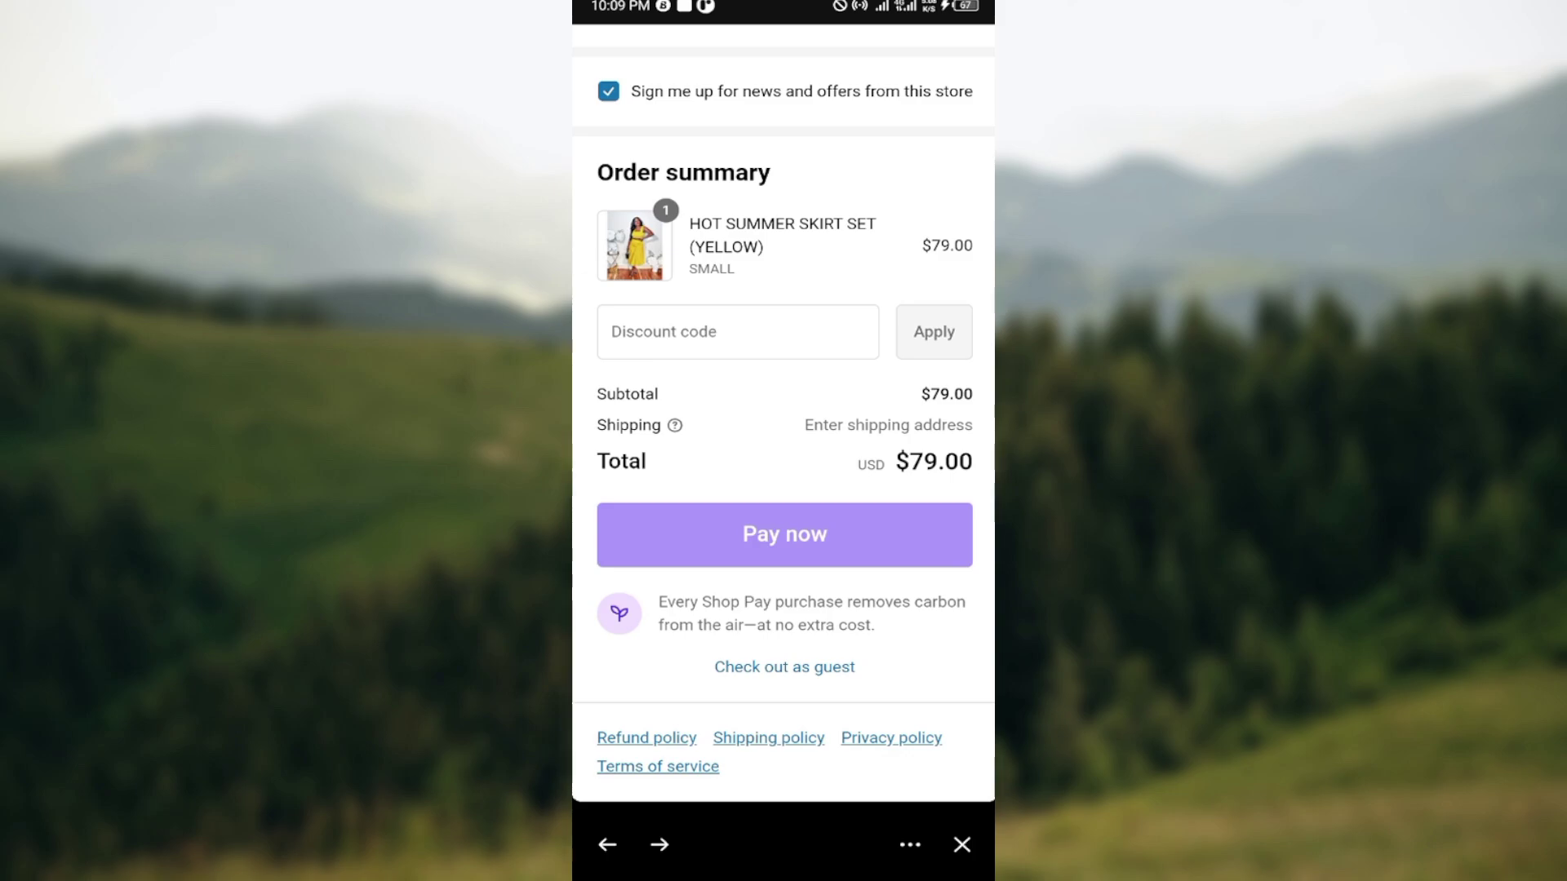
scroll(784, 416, up, 10)
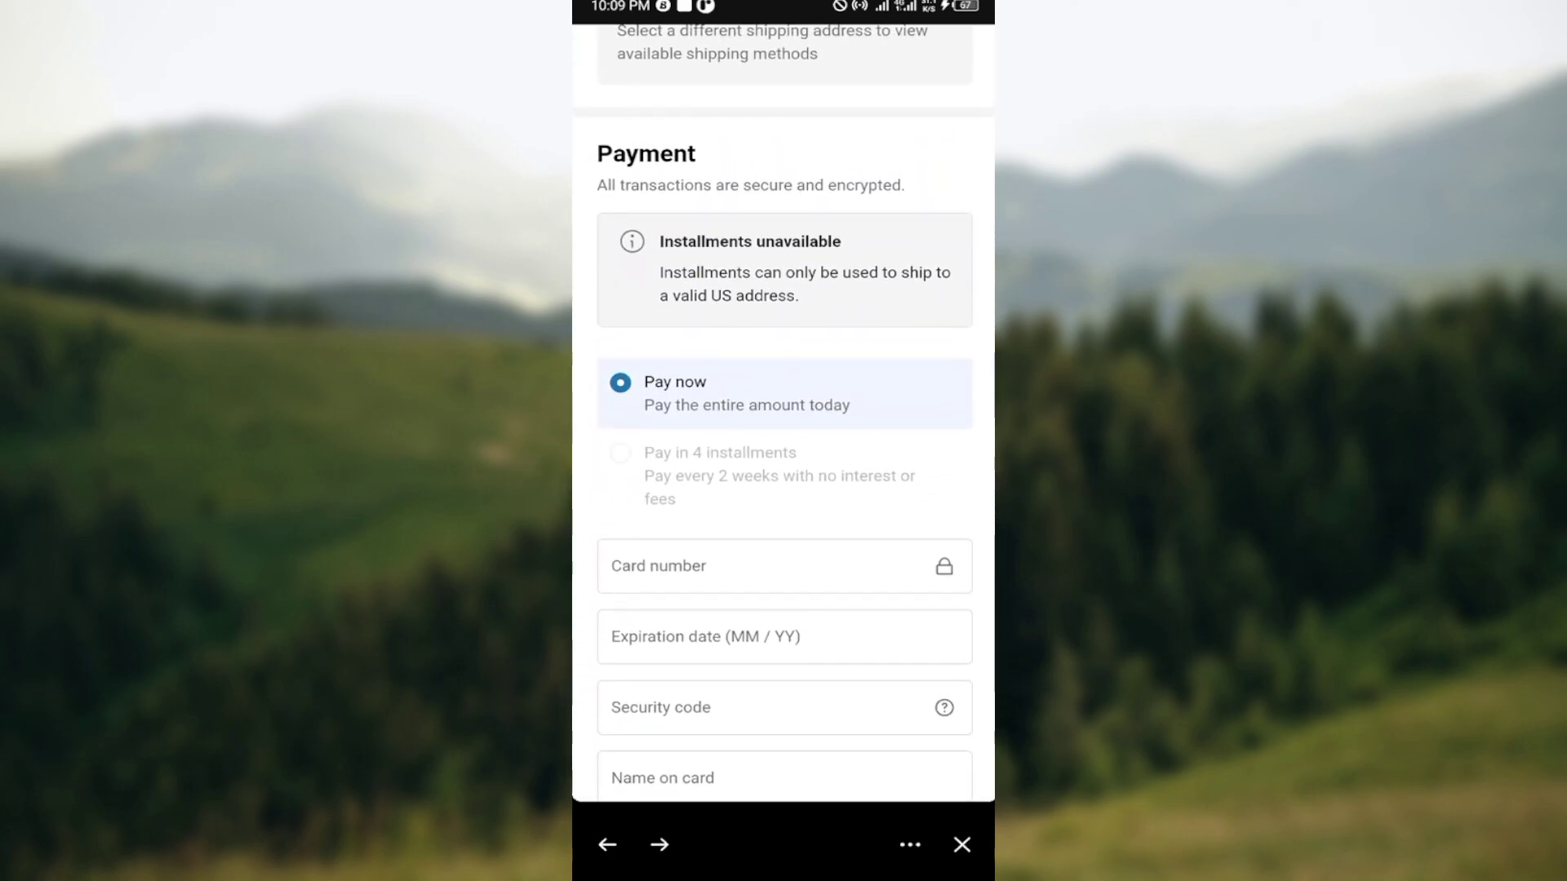
scroll(784, 411, up, 3)
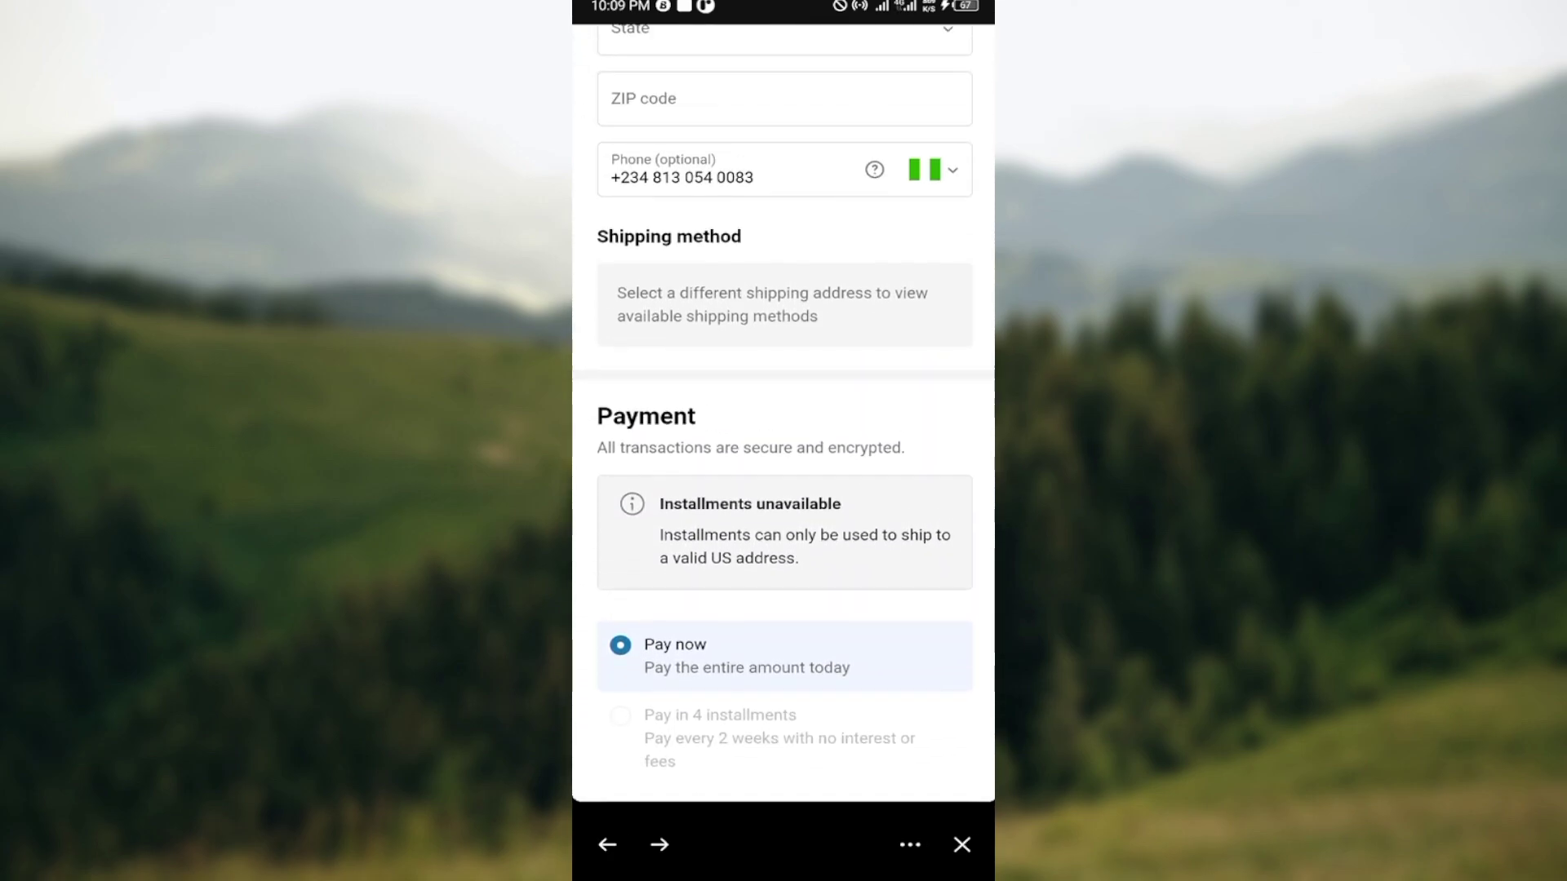
scroll(784, 410, up, 3)
scroll(783, 410, up, 3)
scroll(784, 410, up, 3)
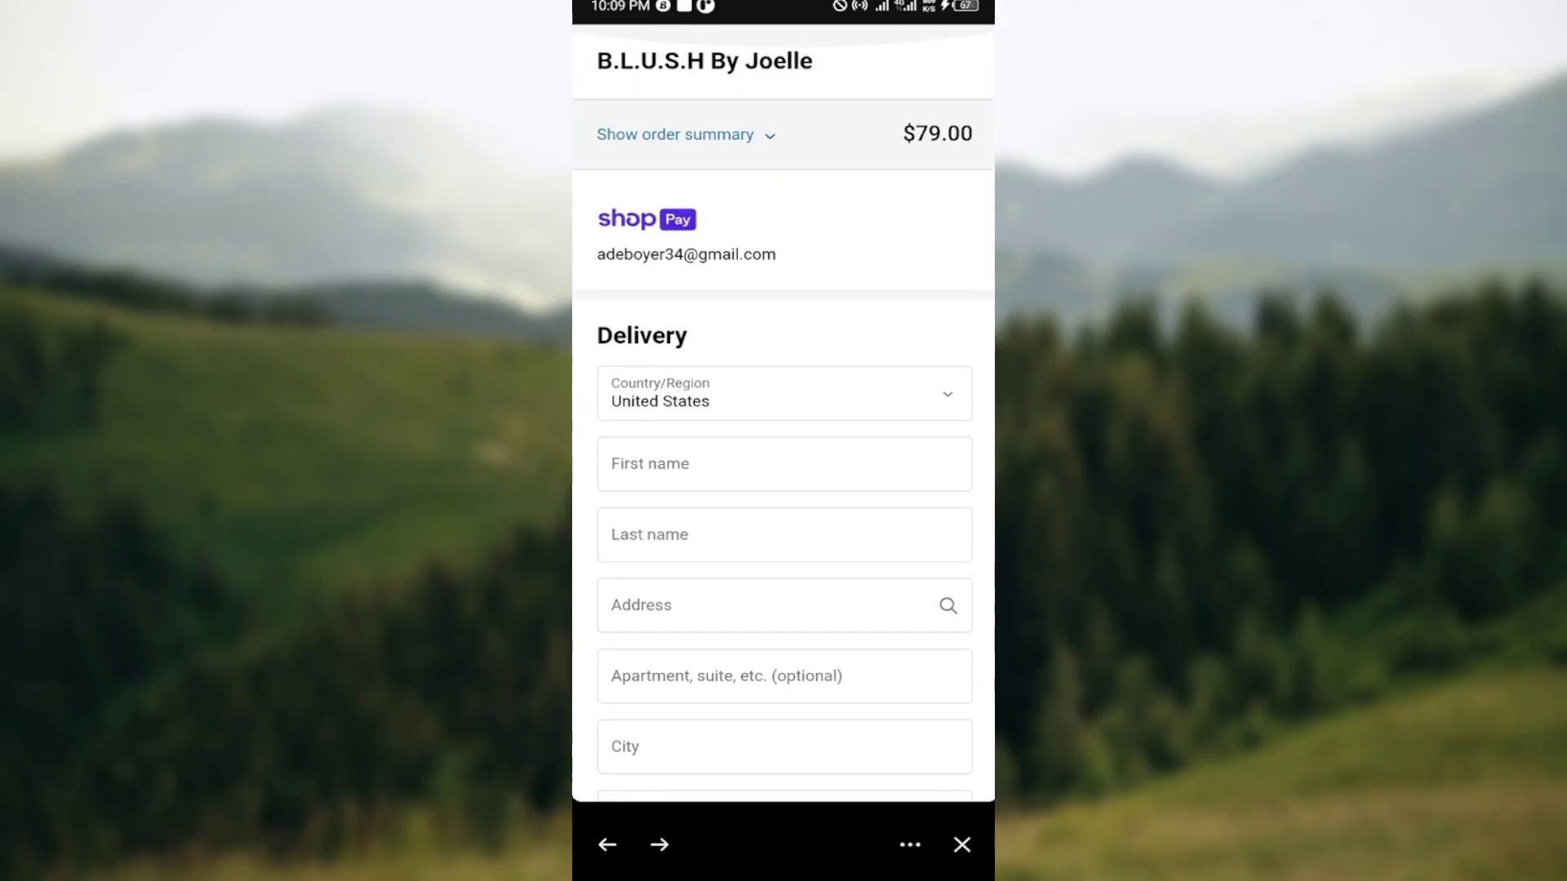
Leave checkout without paying and return to the Home feed.
click(962, 845)
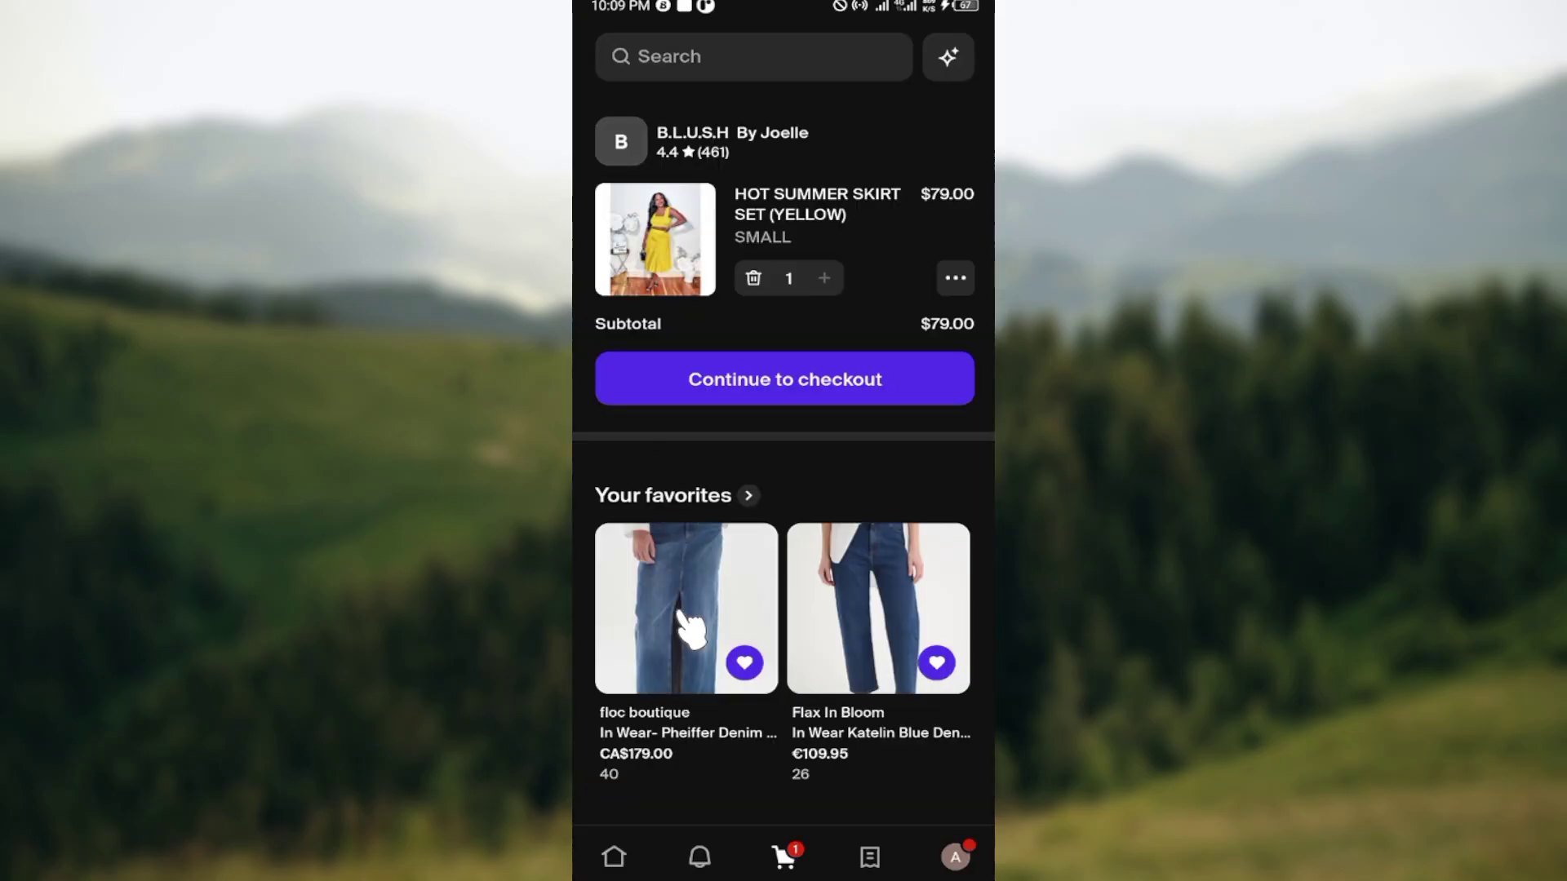
click(615, 857)
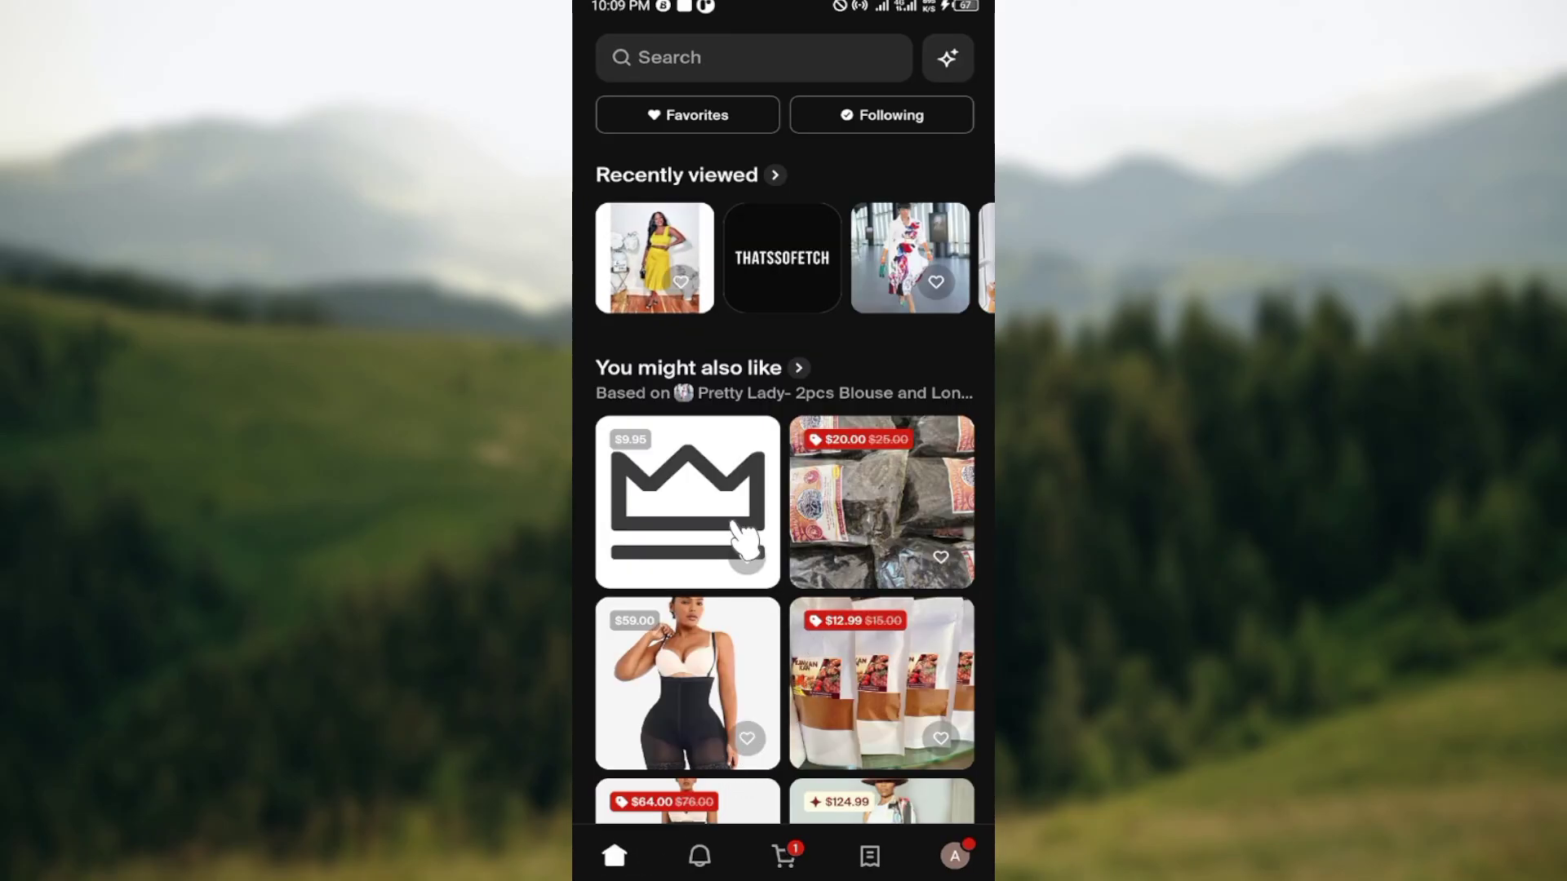